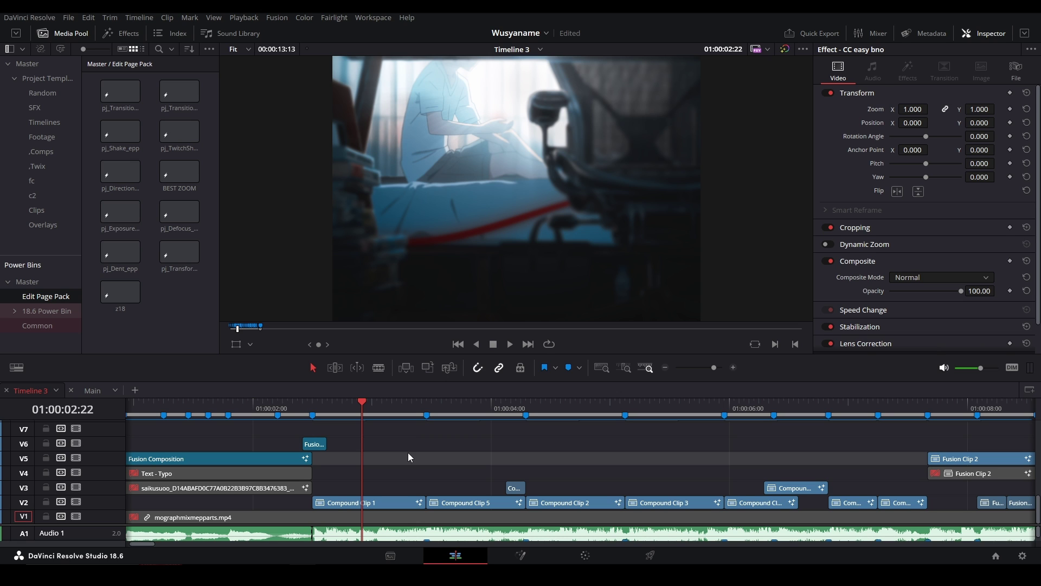
Save the project's current edits with Ctrl+S.
key(ctrl+s)
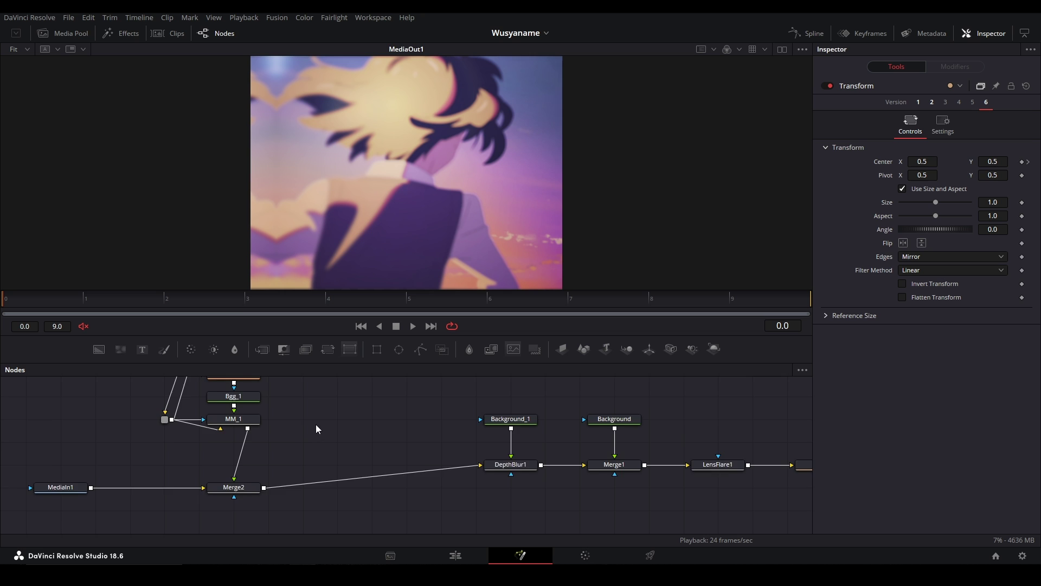
Enable proxy playback in the viewer and choose a coarser proxy ratio.
right_click(13, 300)
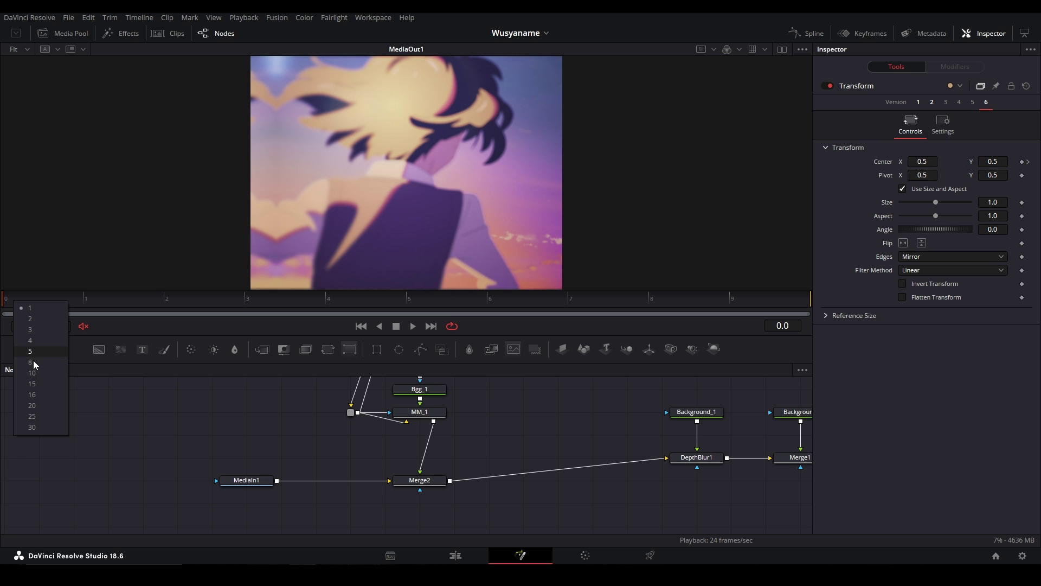
click(288, 413)
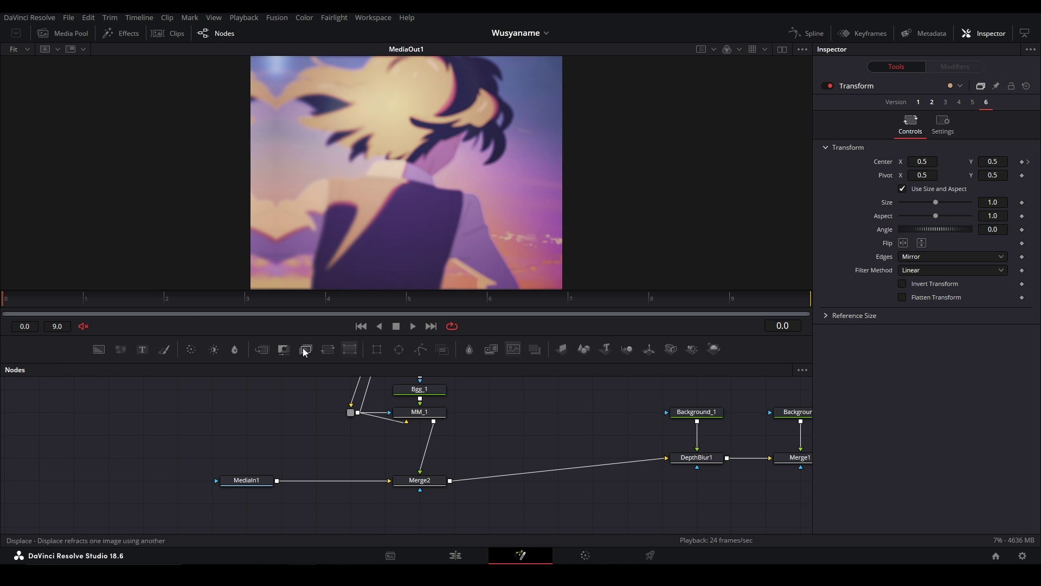
right_click(297, 326)
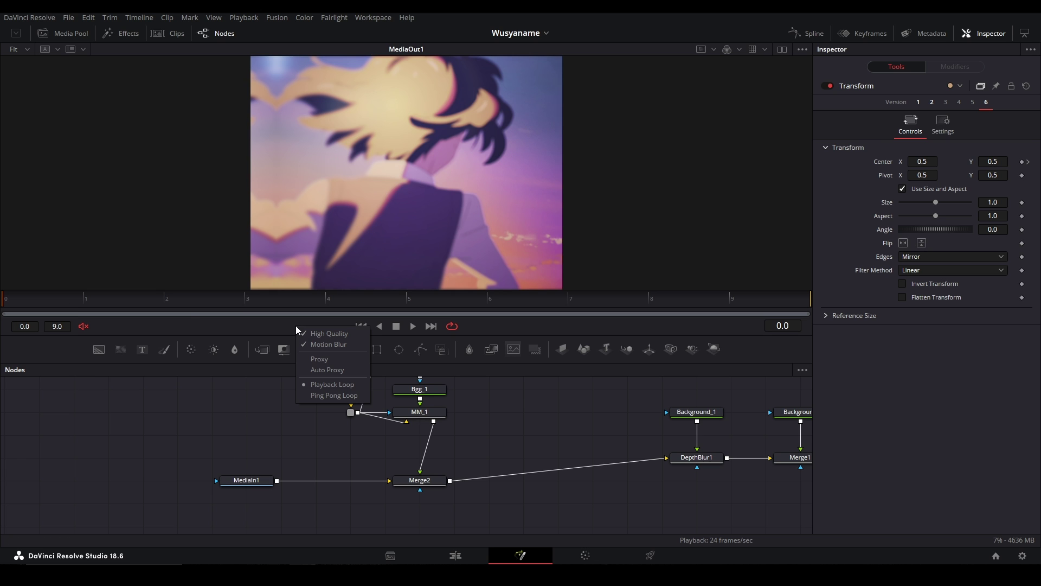
click(316, 361)
right_click(14, 305)
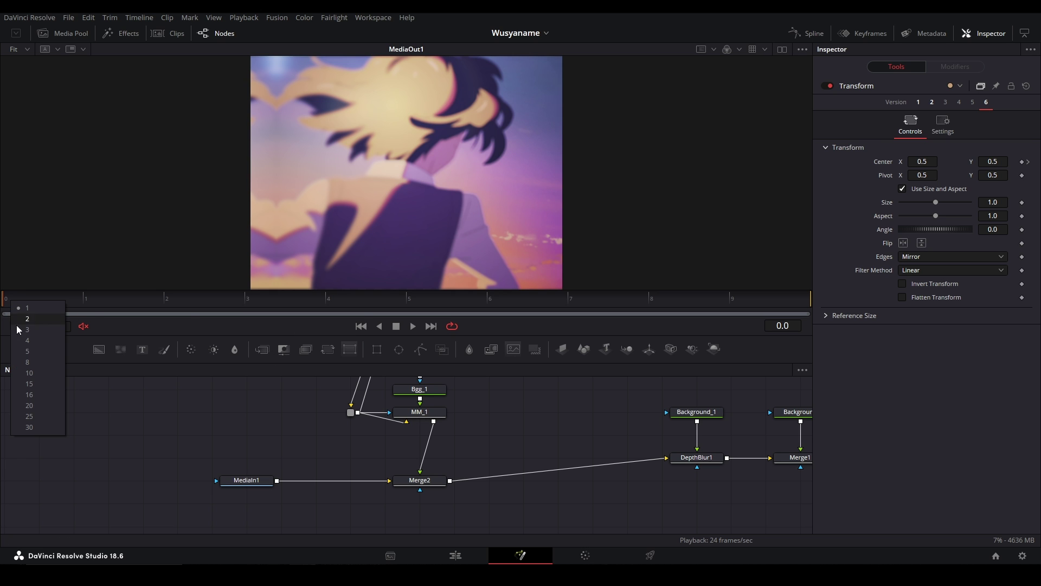
click(26, 373)
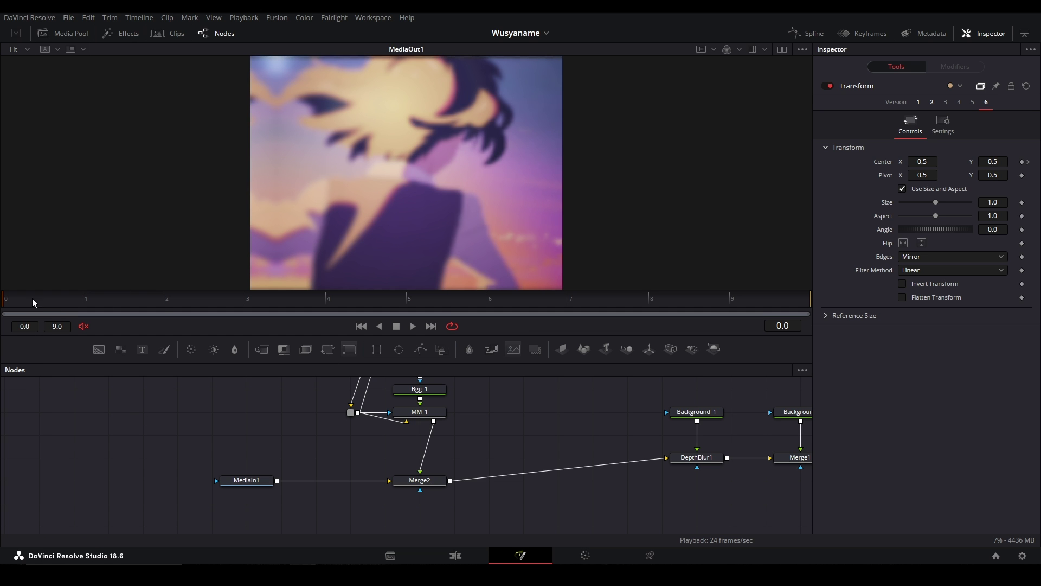
Play the comp through, then stop it and change the proxy ratio.
key(space)
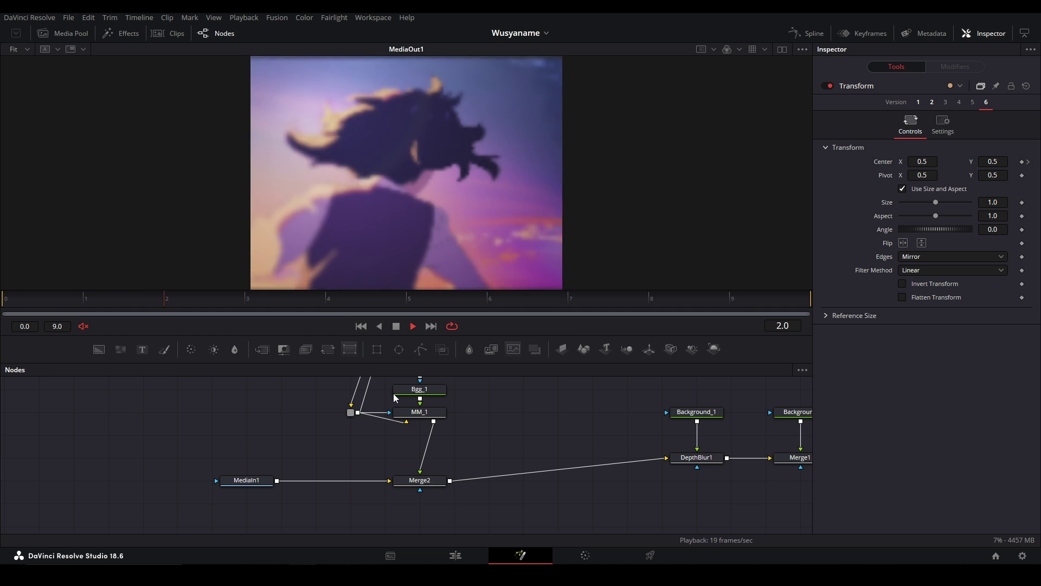
drag(485, 432, 301, 423)
click(18, 296)
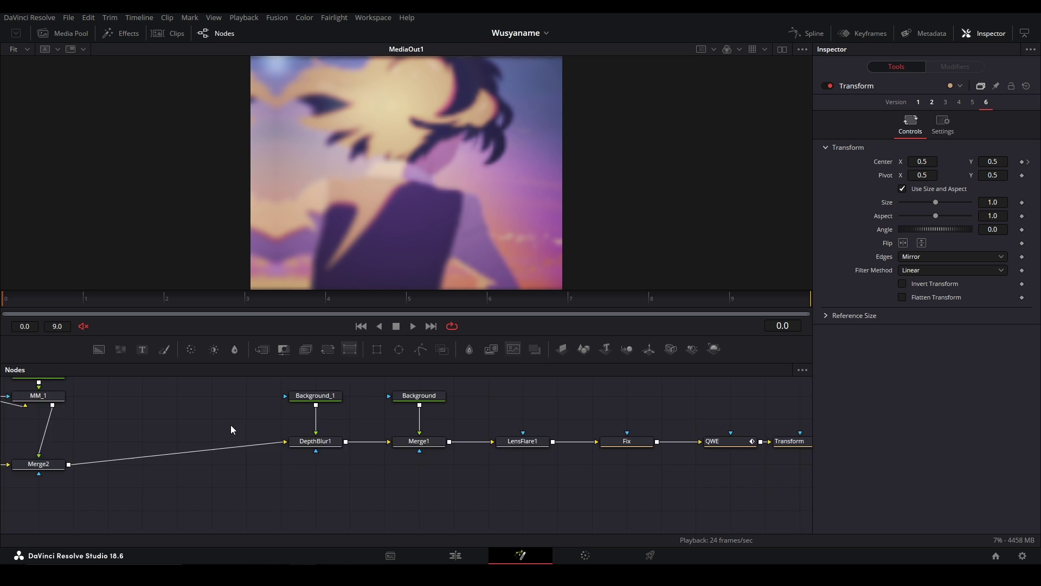
right_click(10, 300)
click(32, 313)
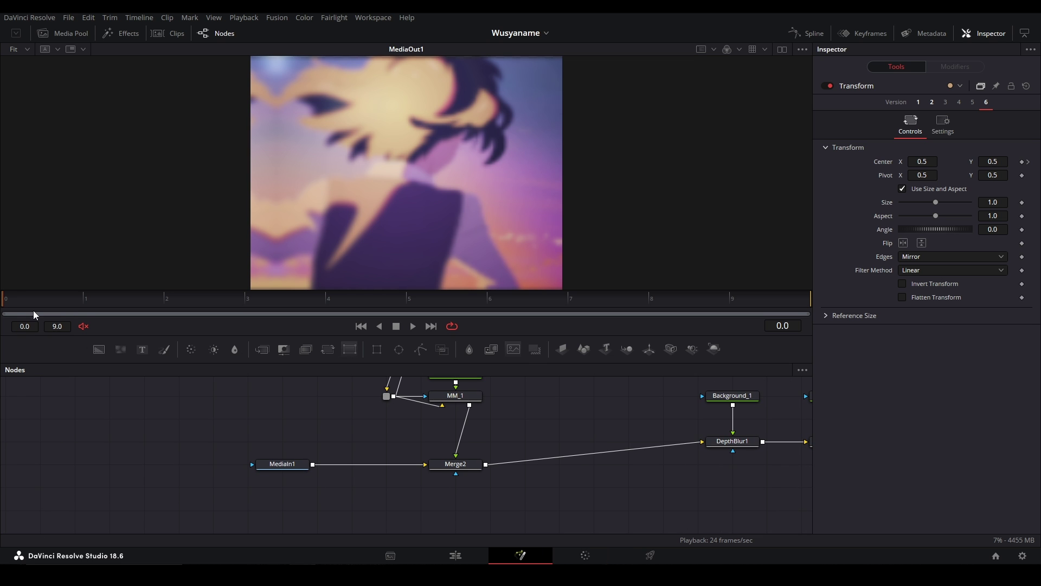
Play the comp again, then show the Fix node's output in the viewer.
key(space)
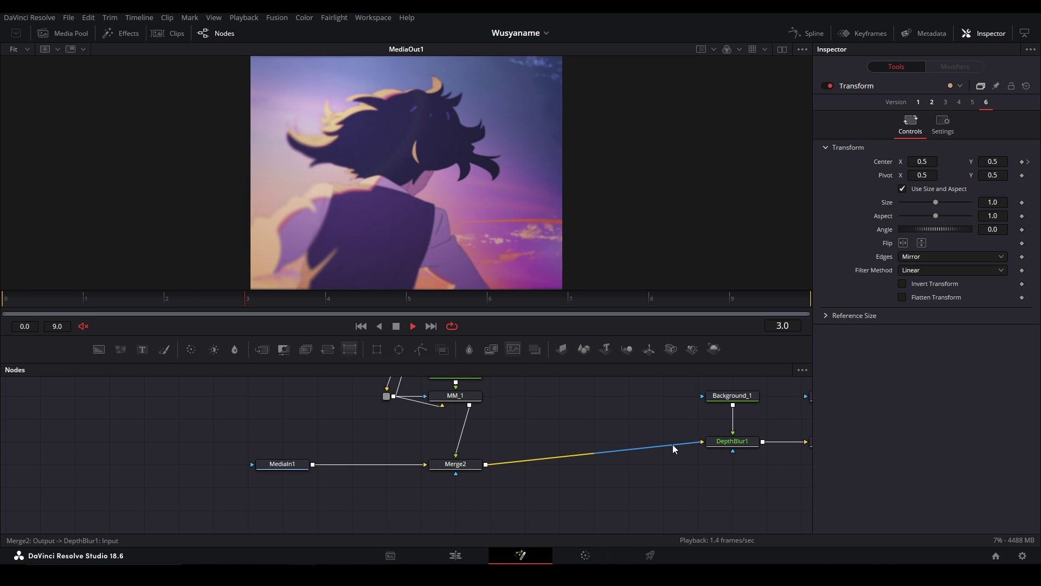
scroll(665, 446, right, 5)
click(593, 471)
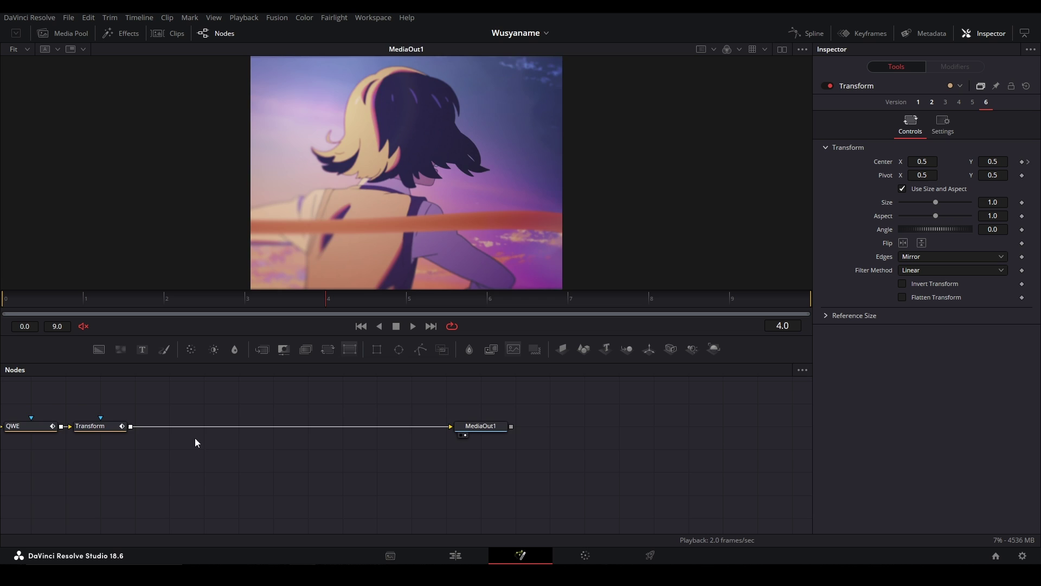
key(1)
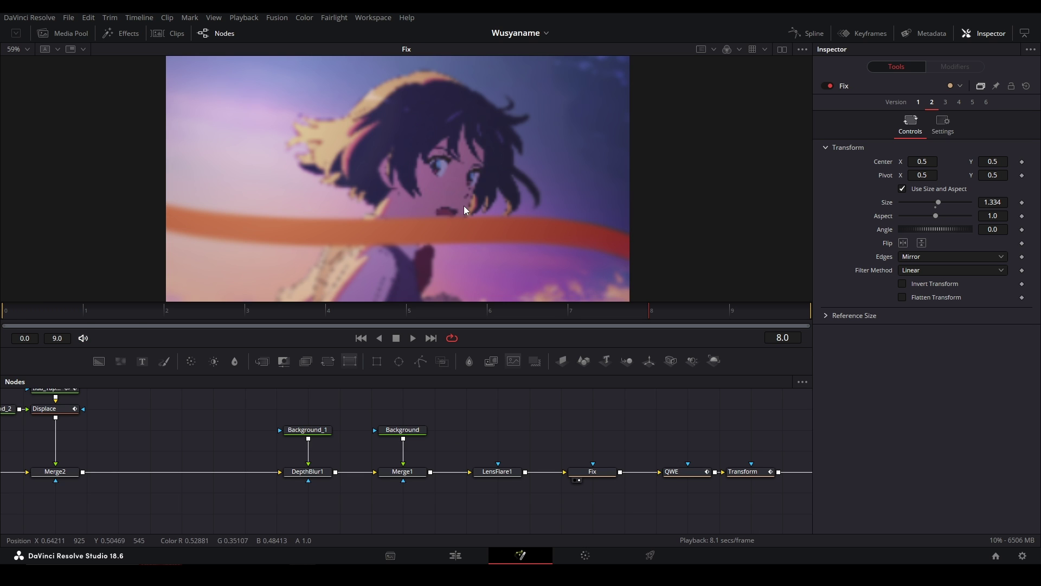
Restore full-resolution viewing, then open and close a visuals account's purple Komi edit post.
right_click(9, 313)
click(16, 317)
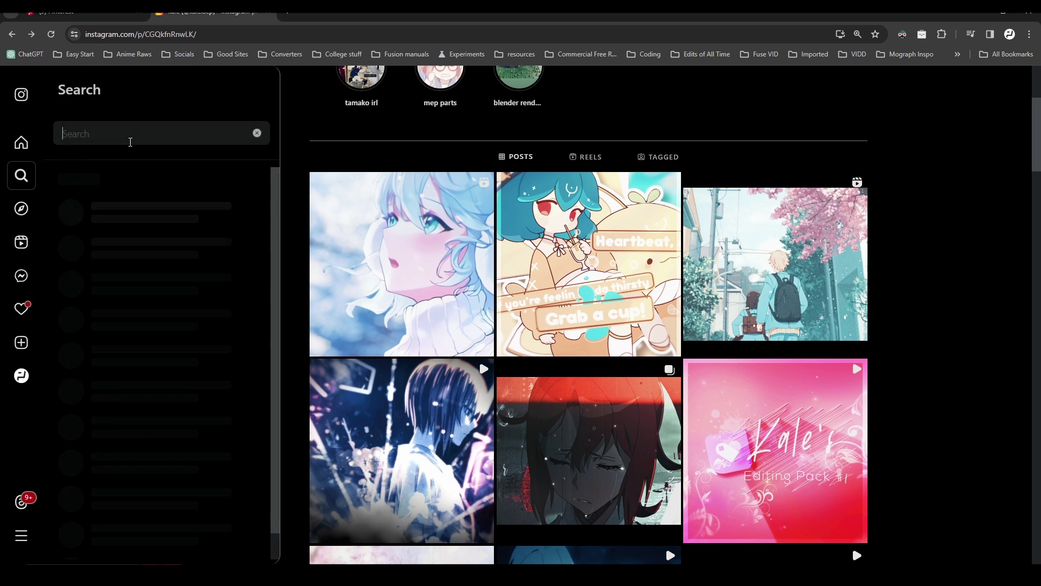
text(visu)
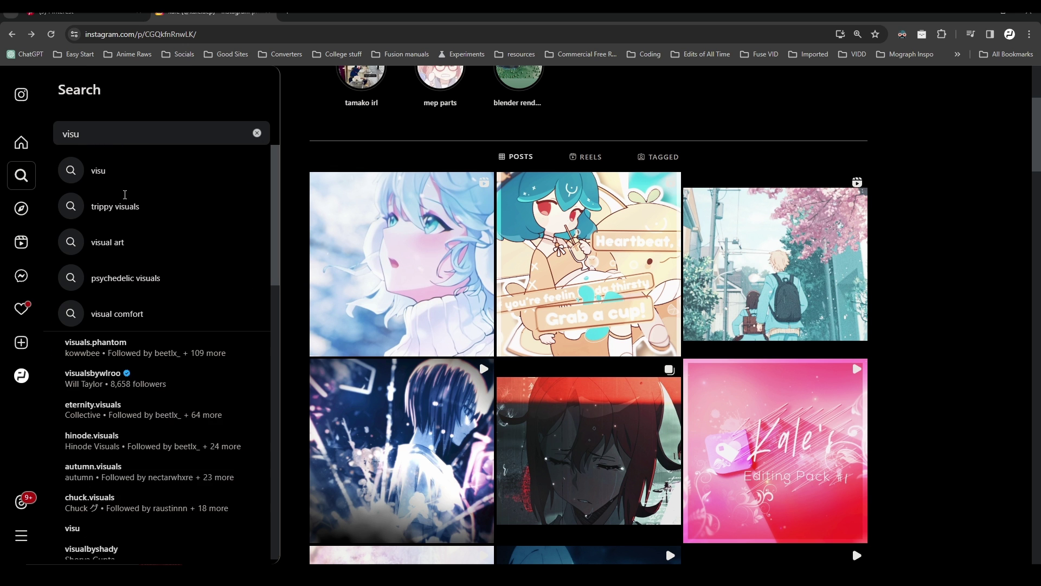
click(143, 384)
scroll(606, 247, down, 10)
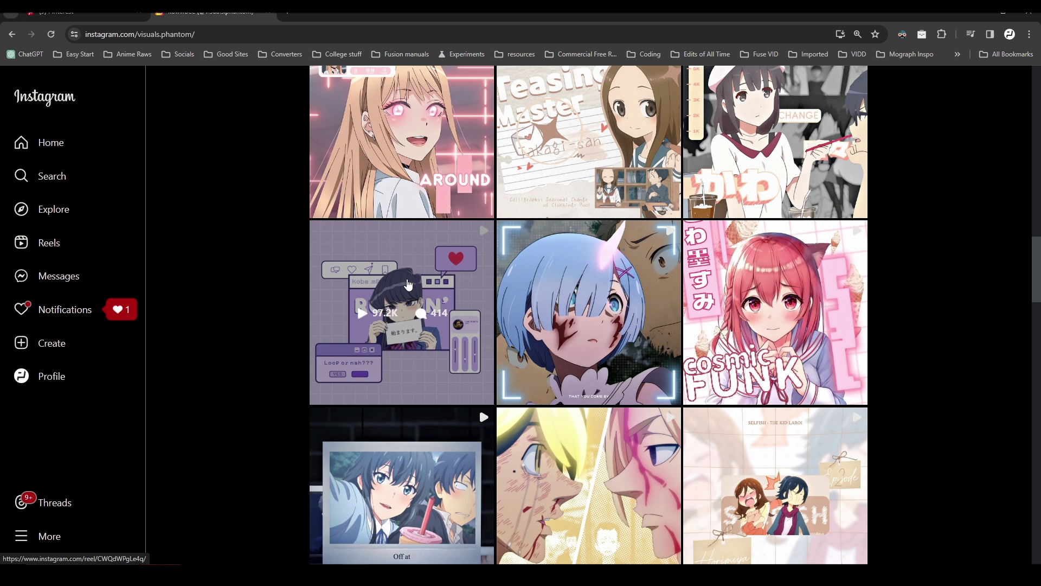
click(479, 333)
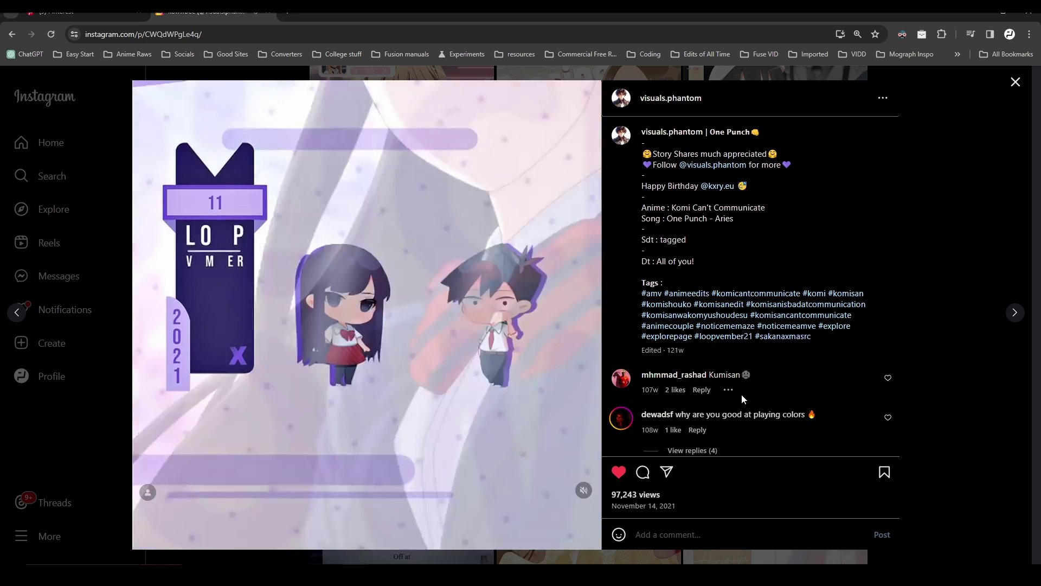
key(Escape)
Search accounts again and open the top result's Bleach edit video post.
click(59, 171)
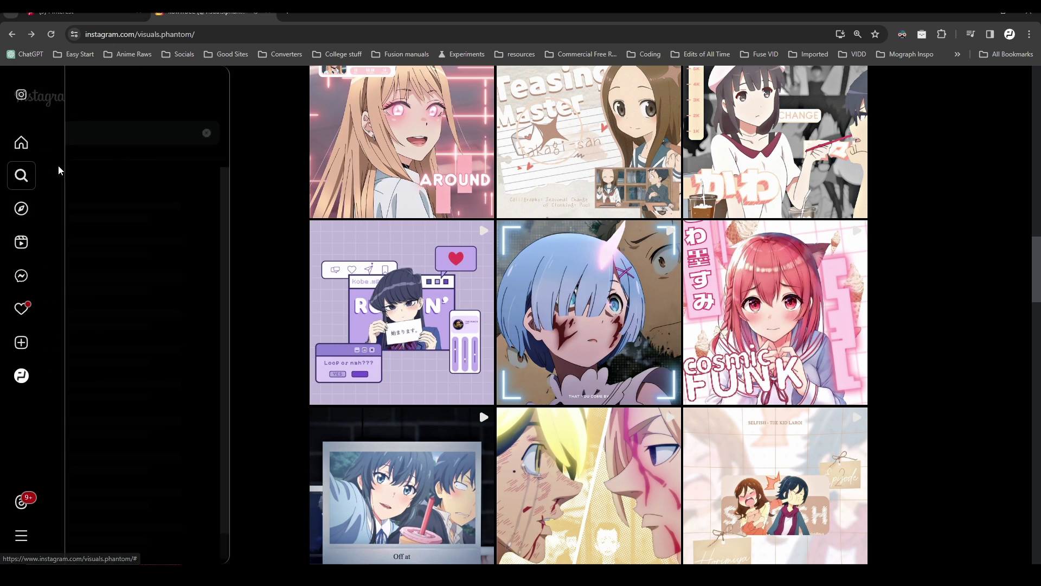
text(qi)
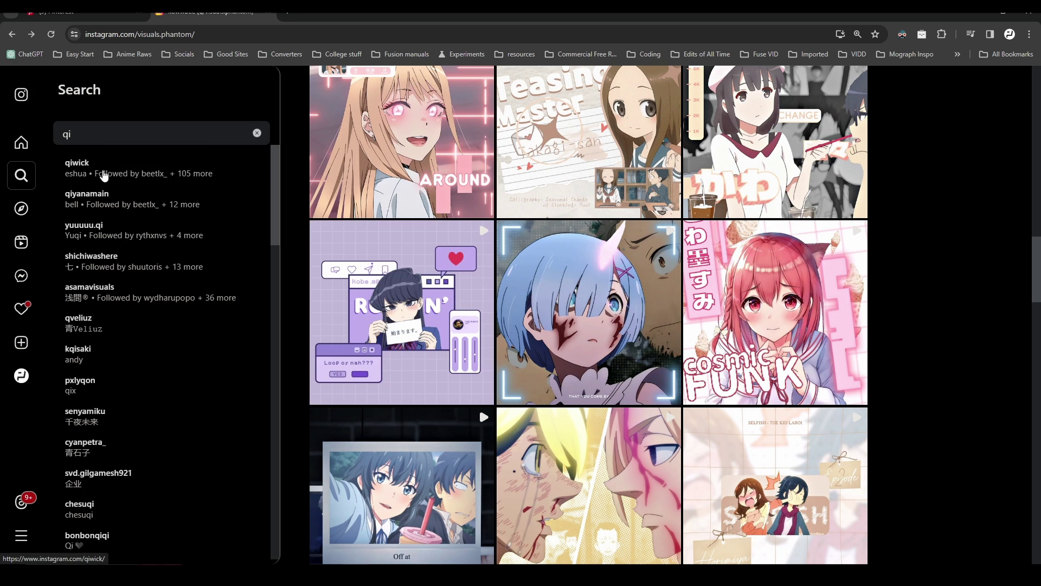
click(98, 167)
scroll(588, 325, down, 5)
click(589, 342)
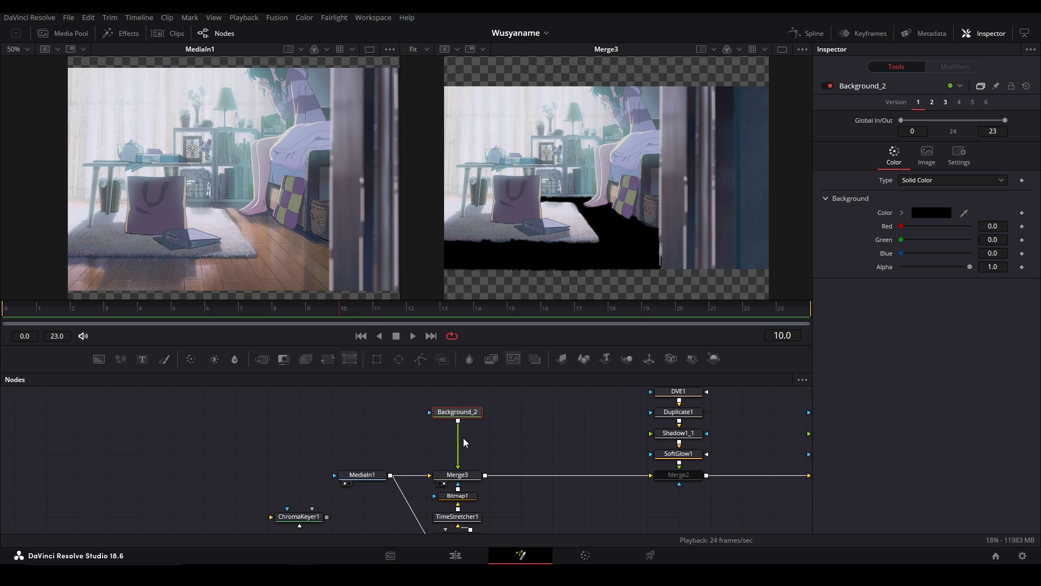
Add a DVE node after Background_2 and tilt it back to Rotation X -77.1.
key(shift+space)
text(ts)
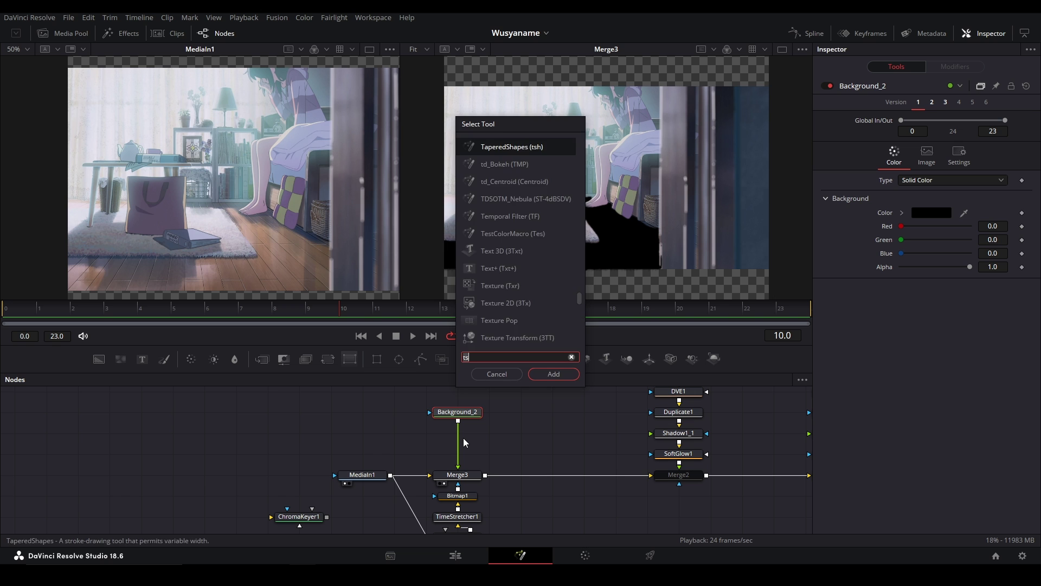
text(dve)
key(Return)
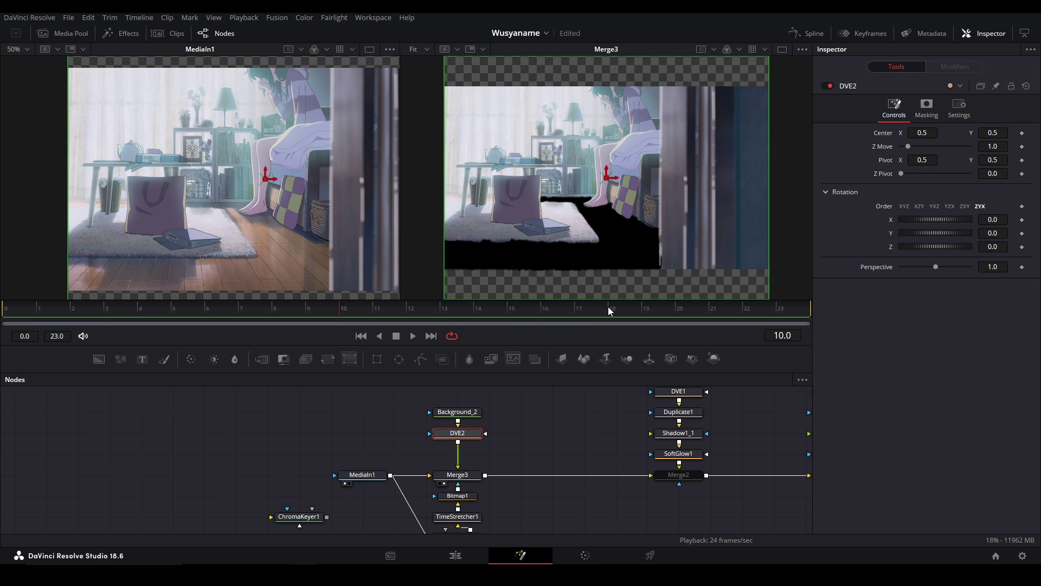
drag(606, 176, 608, 178)
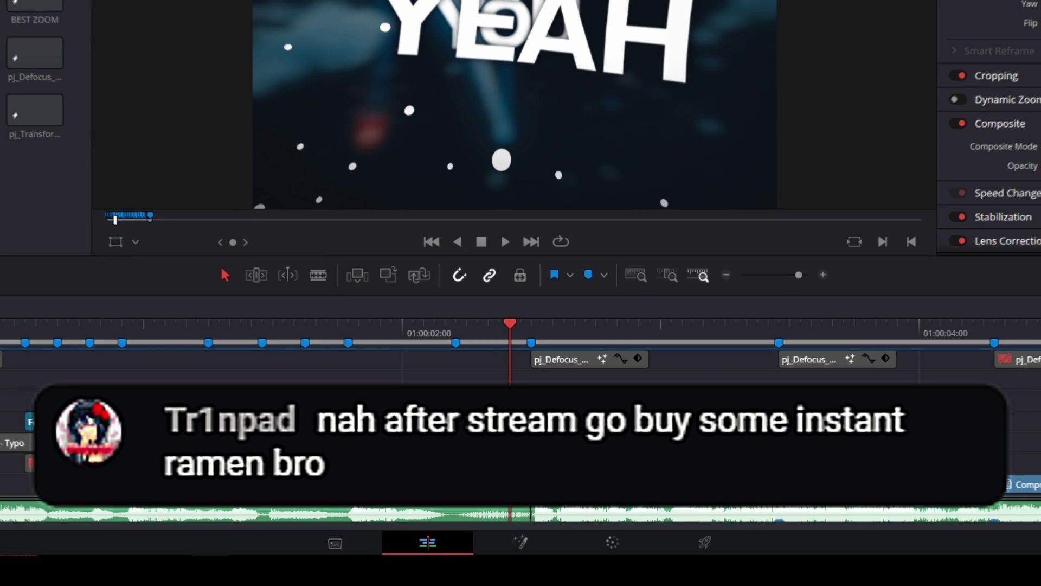
key([)
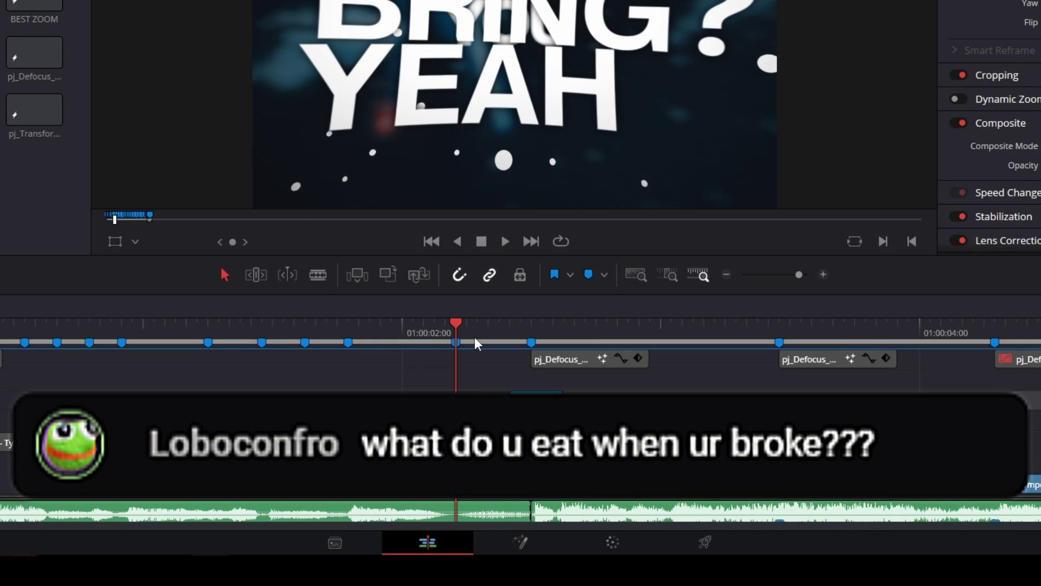